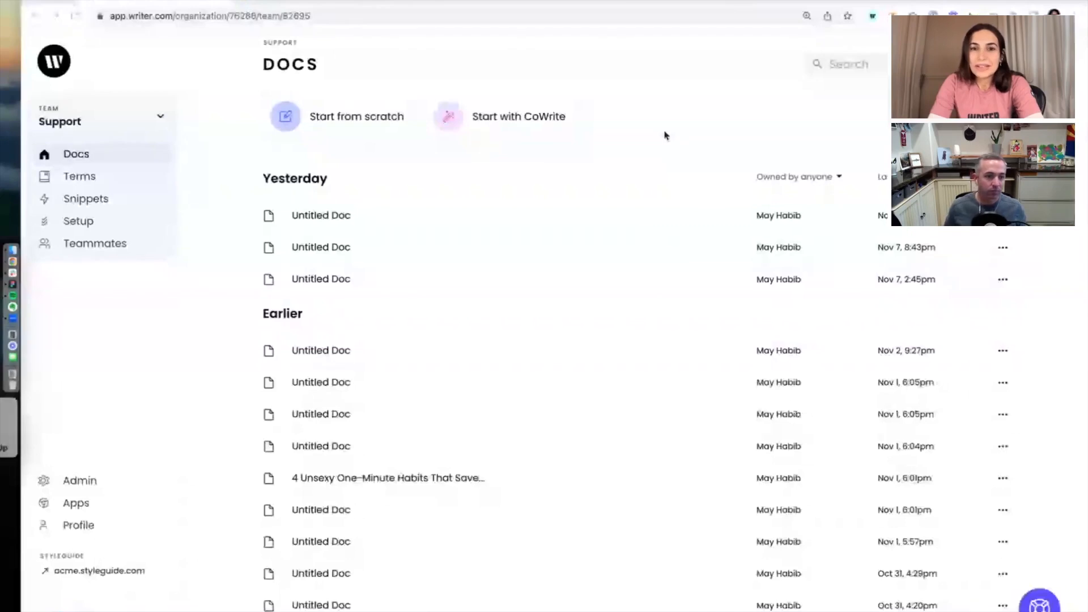
# - Start a CoWrite document, search the templates for head, and open the Blog headline generator template
pyautogui.click(499, 117)
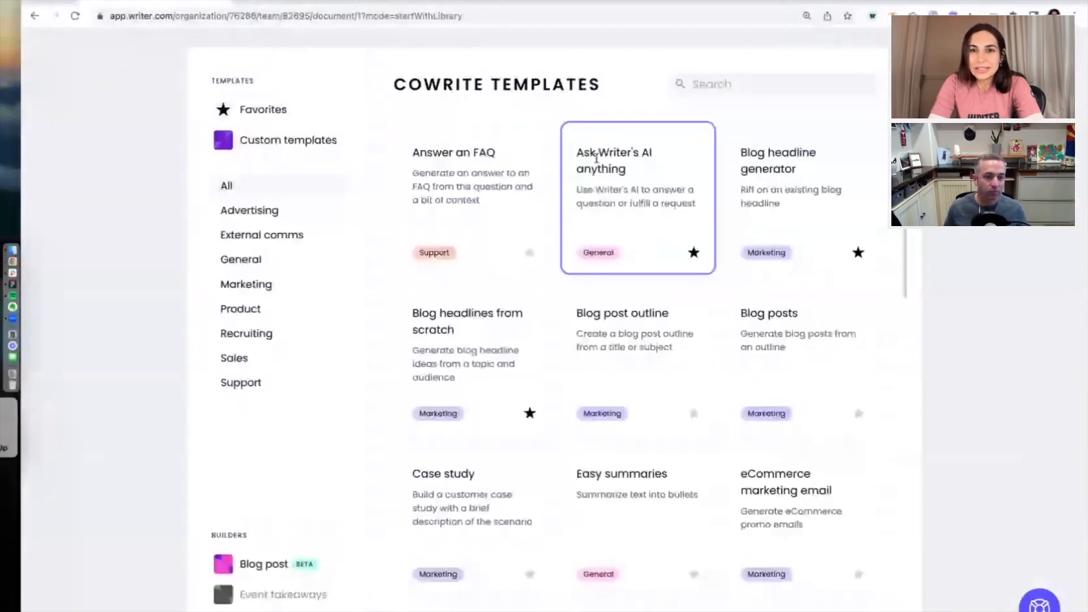
pyautogui.click(738, 93)
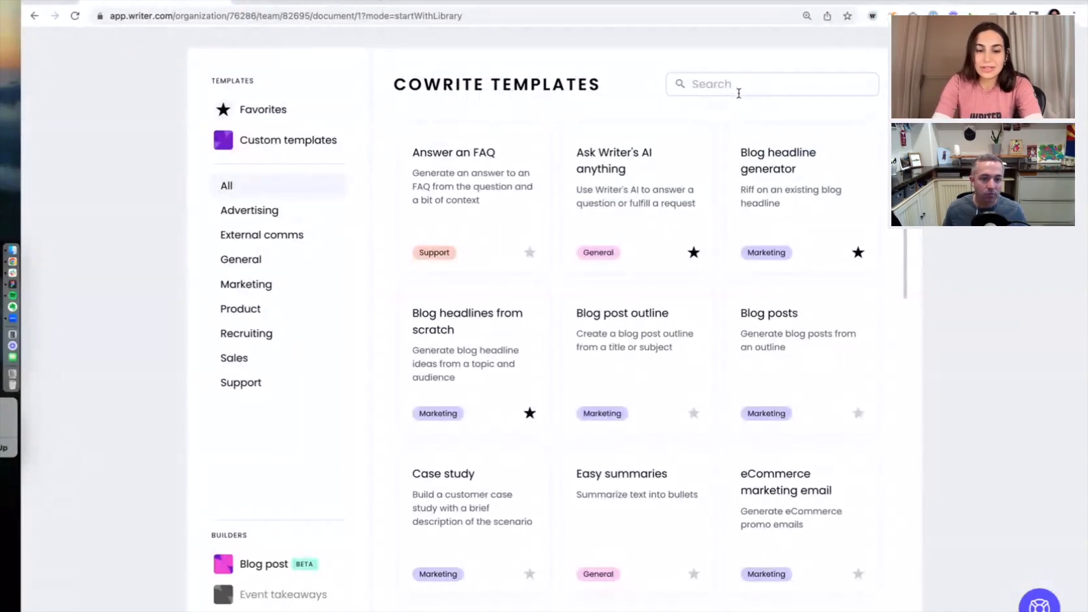
pyautogui.write('head')
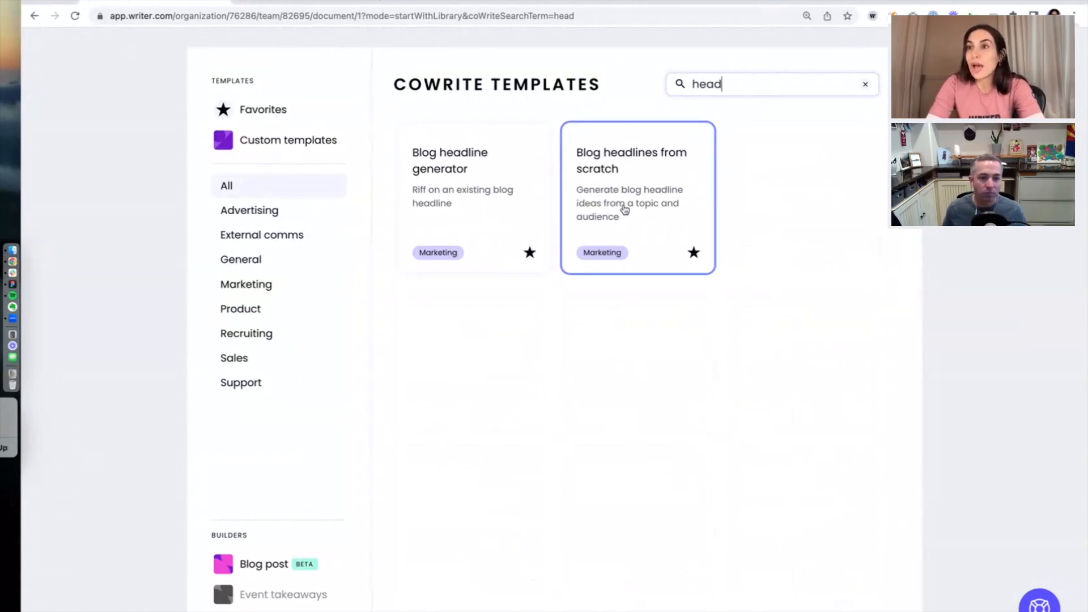
pyautogui.click(476, 210)
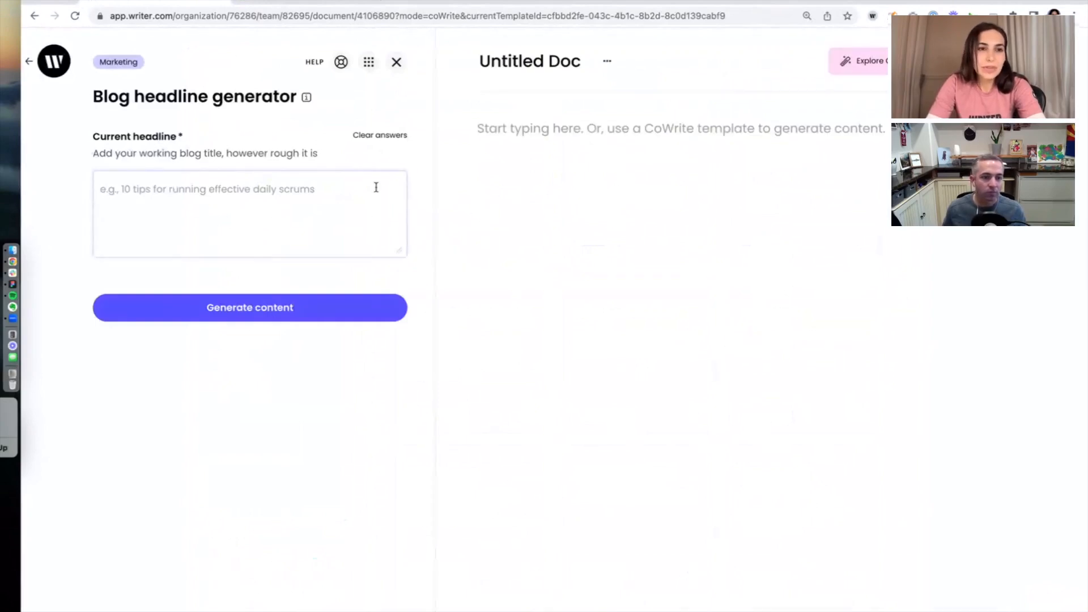
# - Copy the QuickBooks blog post's headline and paste it into the Current headline field
pyautogui.click(316, 0)
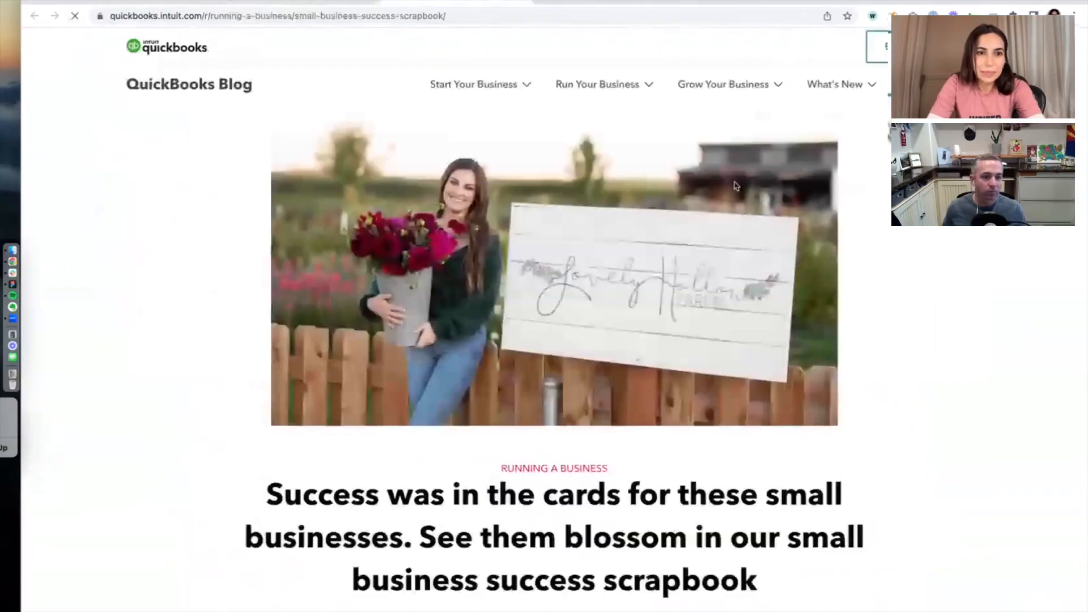
pyautogui.scroll(-5, 807, 303)
pyautogui.moveTo(760, 252); pyautogui.dragTo(269, 170)
pyautogui.press('super+c')
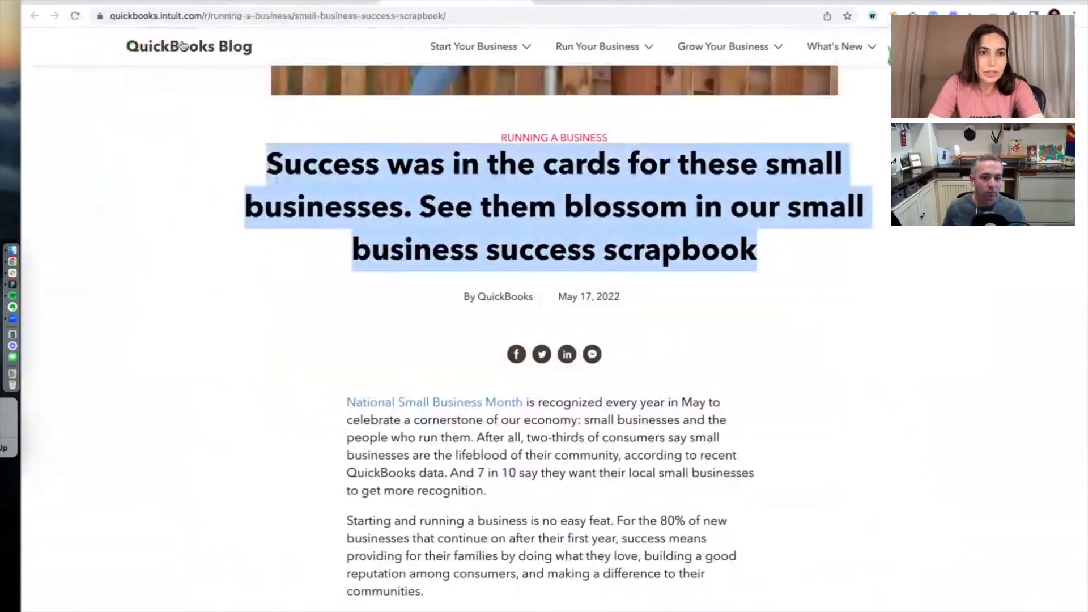
pyautogui.click(167, 2)
pyautogui.press('super+v')
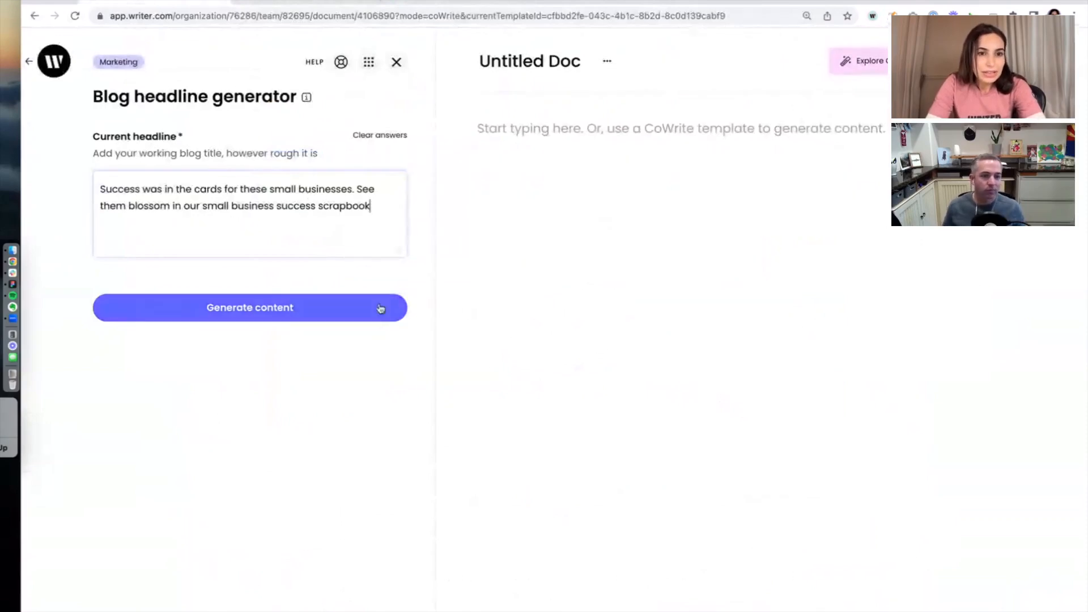
# - Generate headline alternatives, then select all of the generated headlines in the document
pyautogui.click(299, 308)
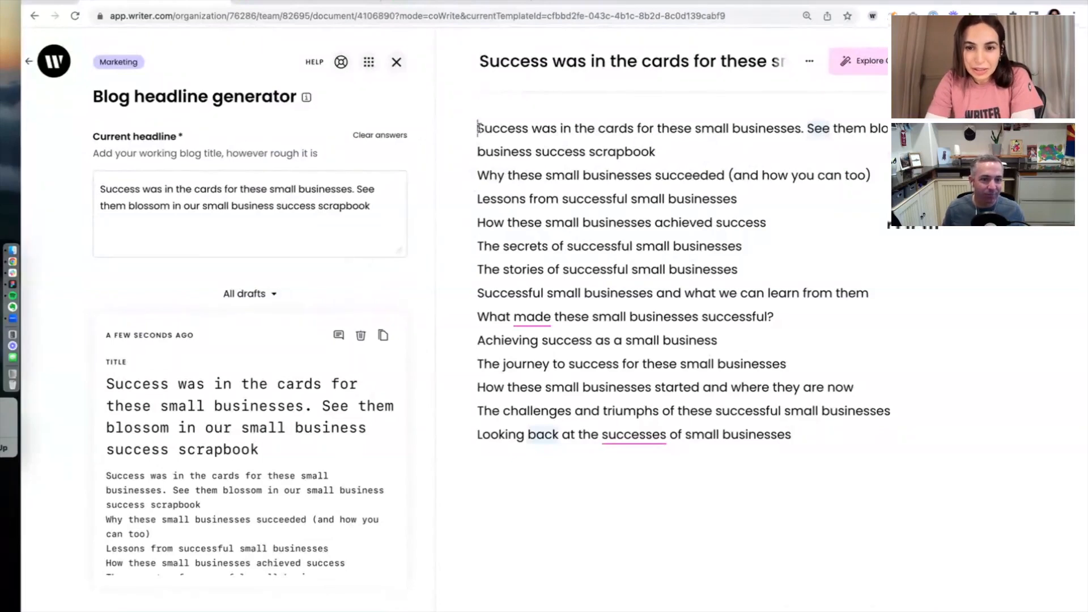
pyautogui.moveTo(477, 128); pyautogui.dragTo(802, 412)
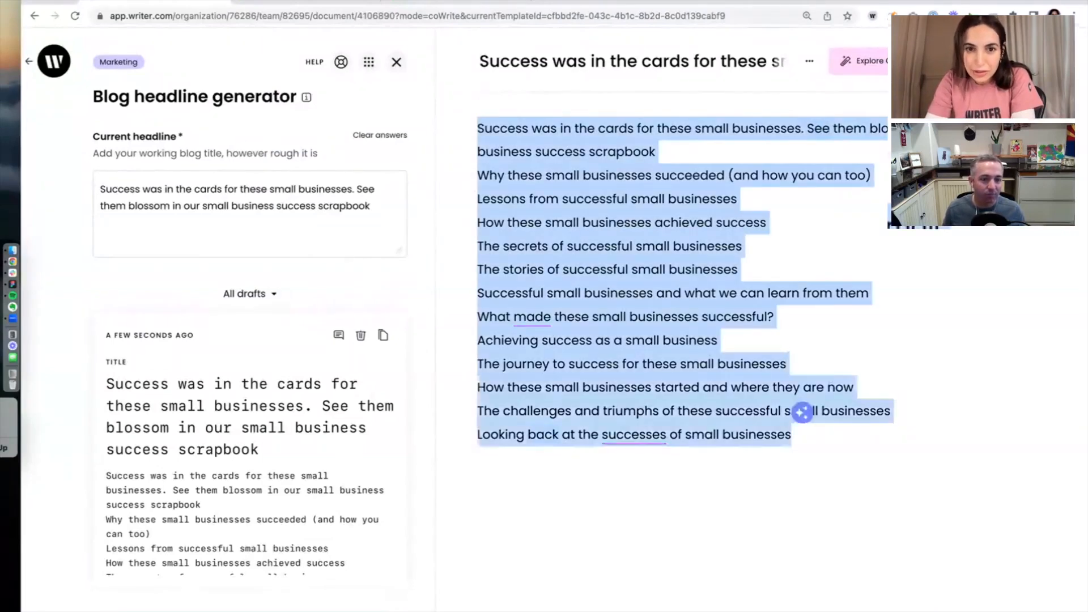
pyautogui.press('super+shift+8')
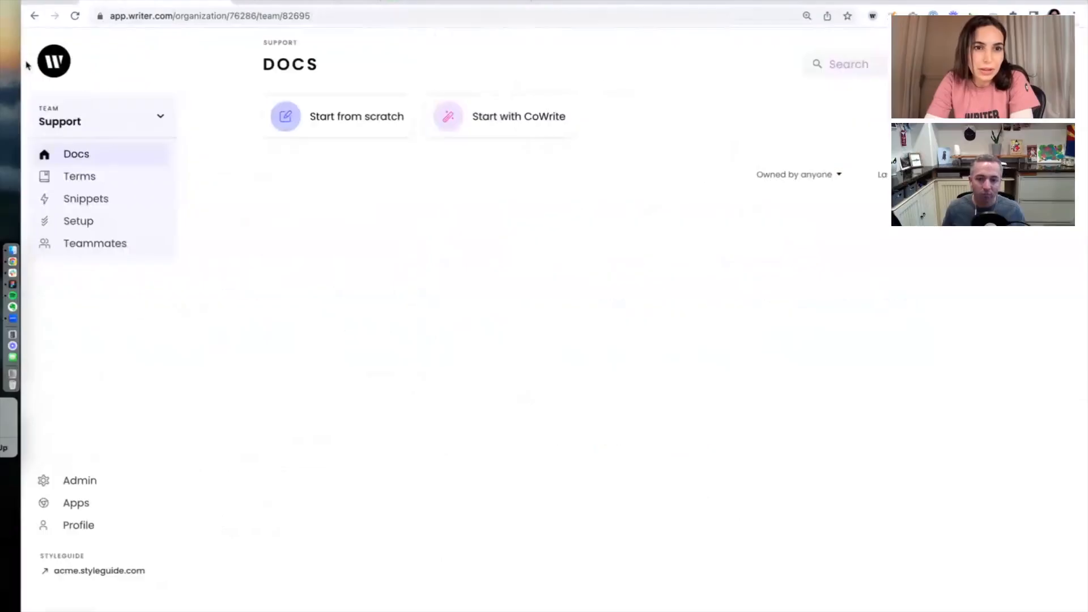
# - Start another CoWrite document, search the templates for headl, and open Blog headlines from scratch
pyautogui.click(544, 118)
pyautogui.click(699, 83)
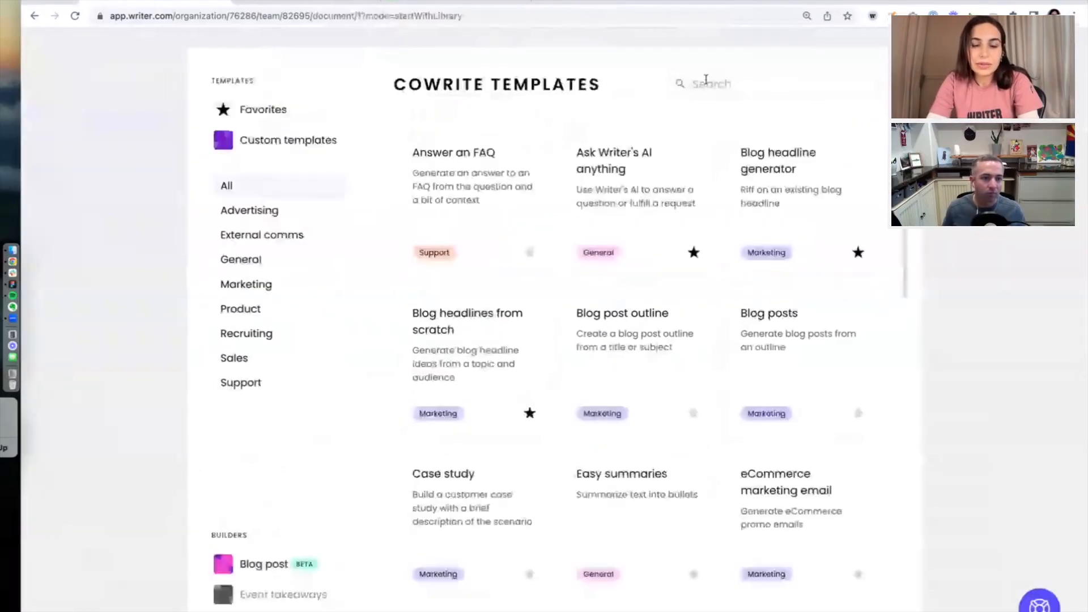
pyautogui.write('headl')
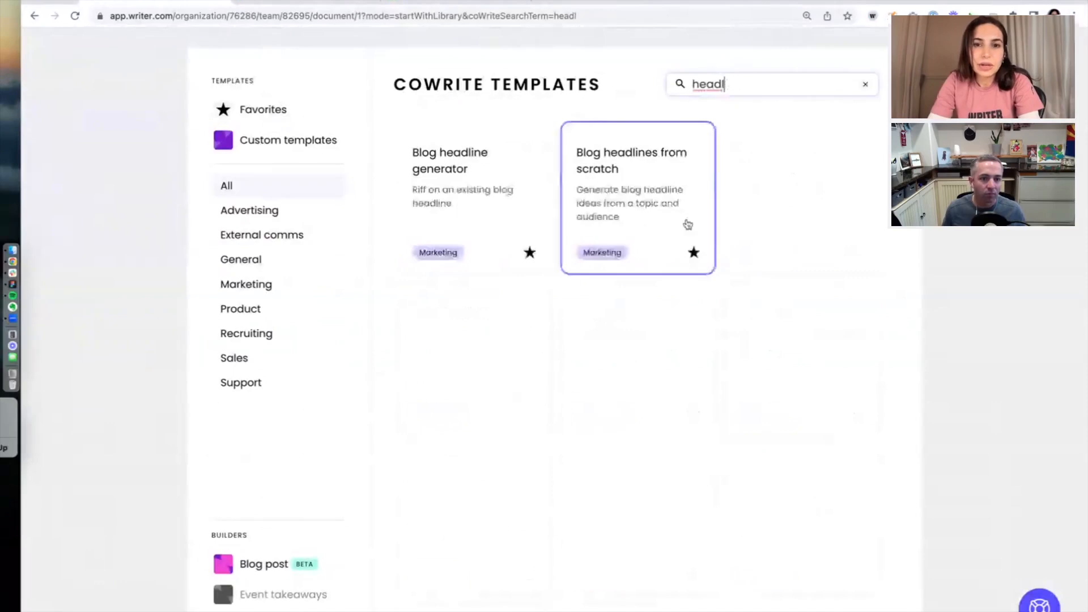
pyautogui.click(657, 206)
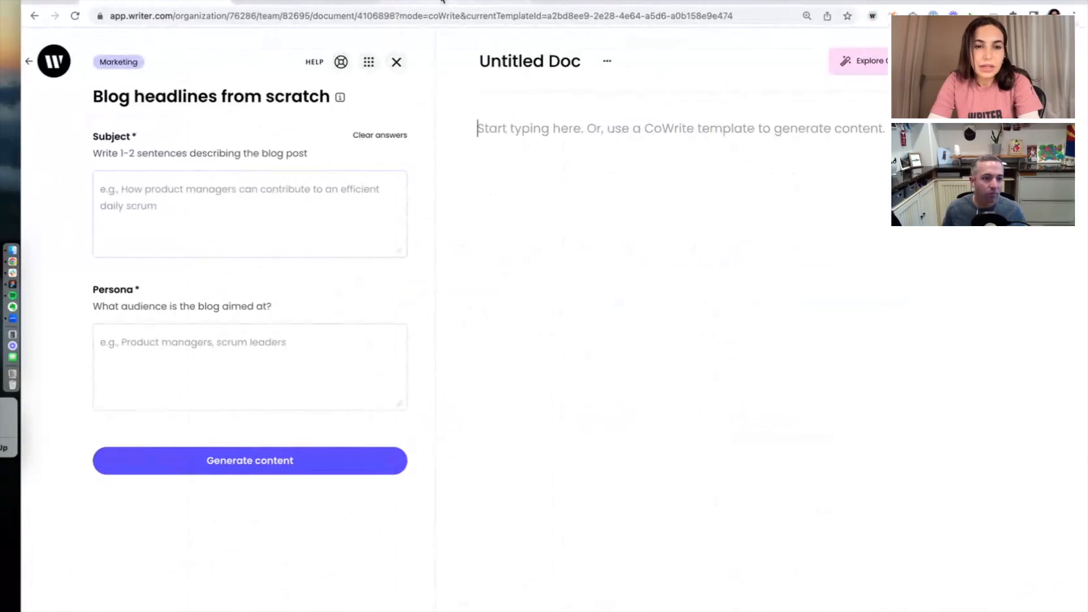
# - Copy the article's three introductory paragraphs from the QuickBooks post and paste them into the Subject field
pyautogui.click(443, 2)
pyautogui.scroll(-4, 332, 168)
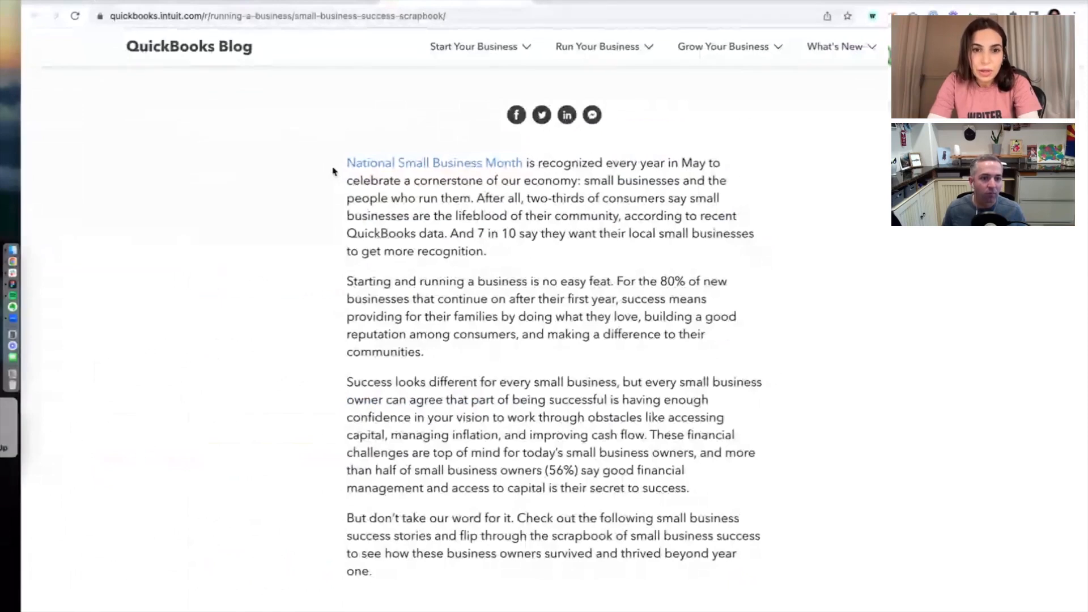
pyautogui.scroll(-1, 348, 258)
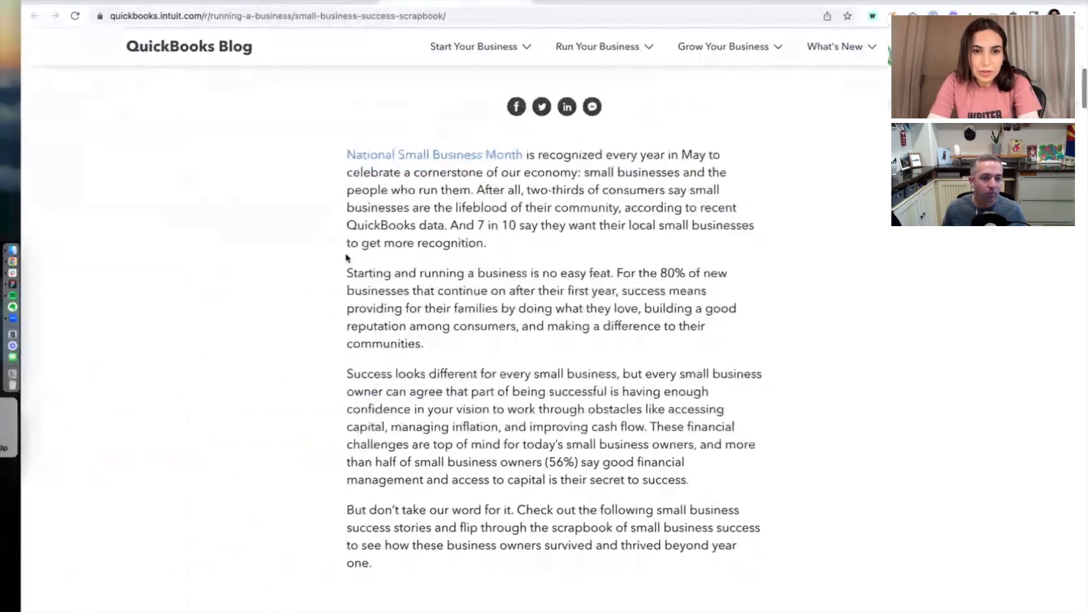
pyautogui.scroll(-1, 347, 258)
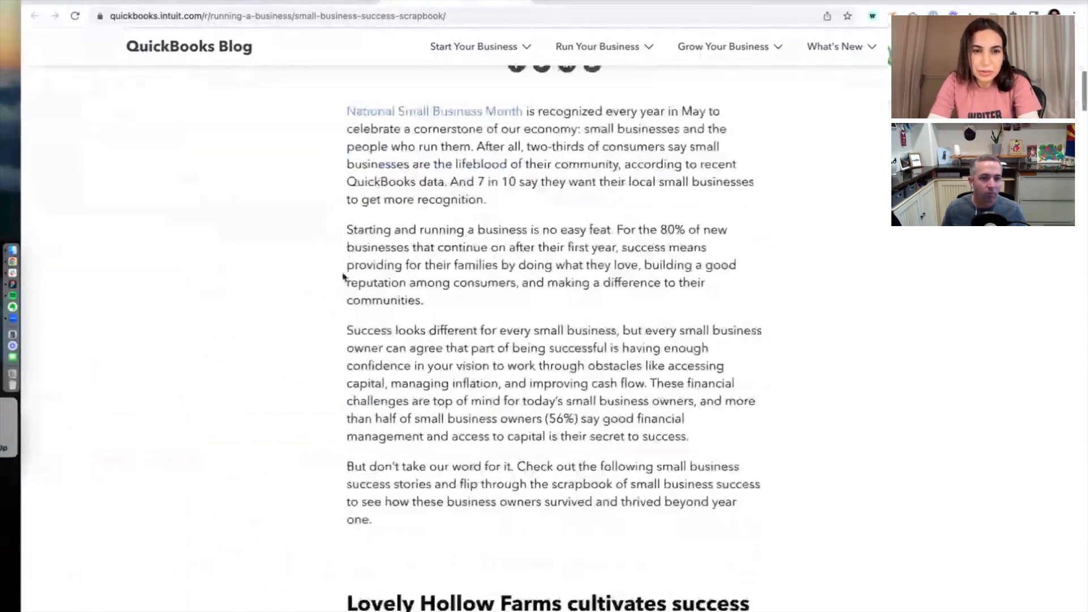
pyautogui.scroll(-1, 343, 276)
pyautogui.moveTo(345, 200); pyautogui.dragTo(706, 404)
pyautogui.moveTo(372, 491); pyautogui.dragTo(342, 200)
pyautogui.press('super+c')
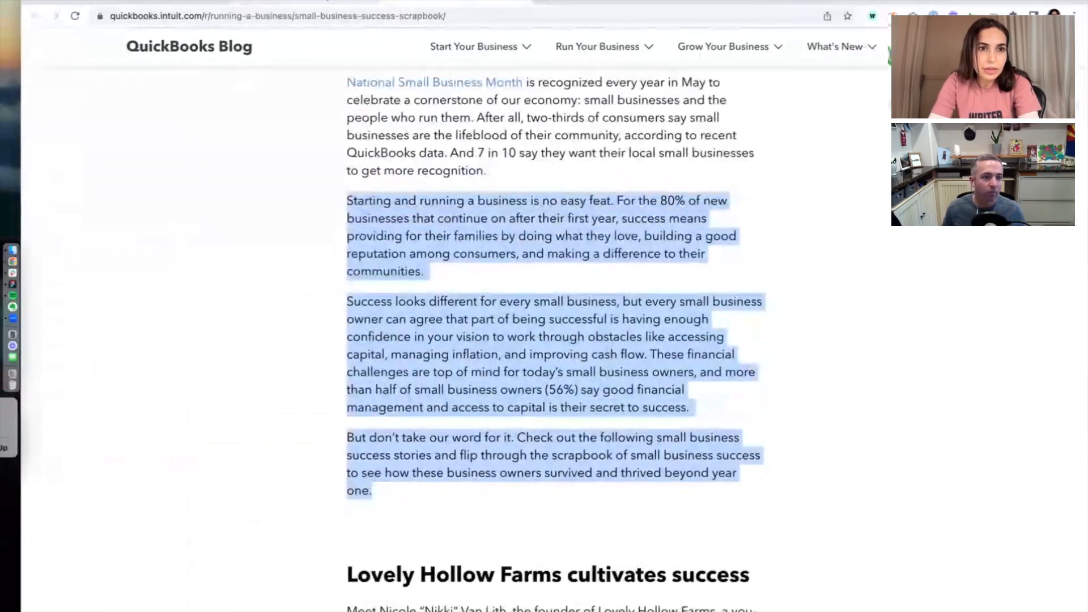
pyautogui.click(314, 2)
pyautogui.press('super+v')
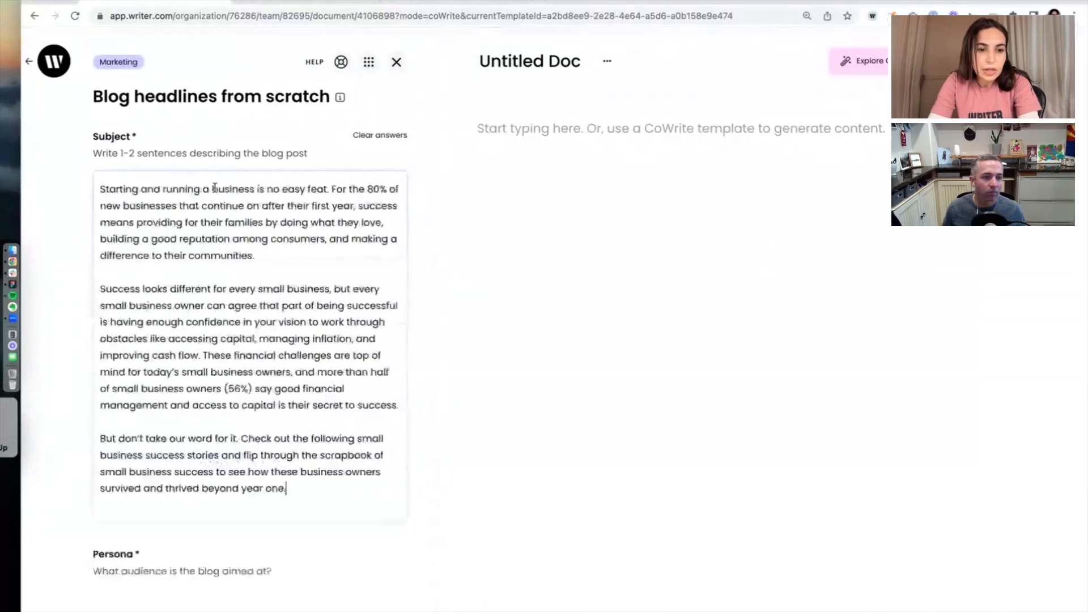
# - Set the persona to Small business owners and generate headline ideas
pyautogui.scroll(-3, 310, 406)
pyautogui.click(320, 510)
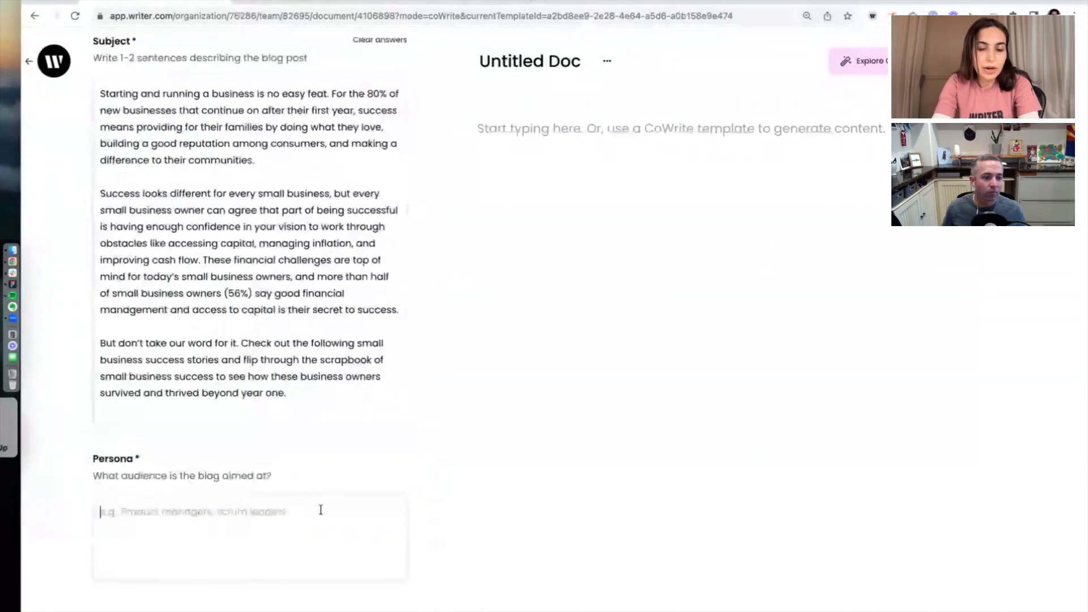
pyautogui.write('Small business o')
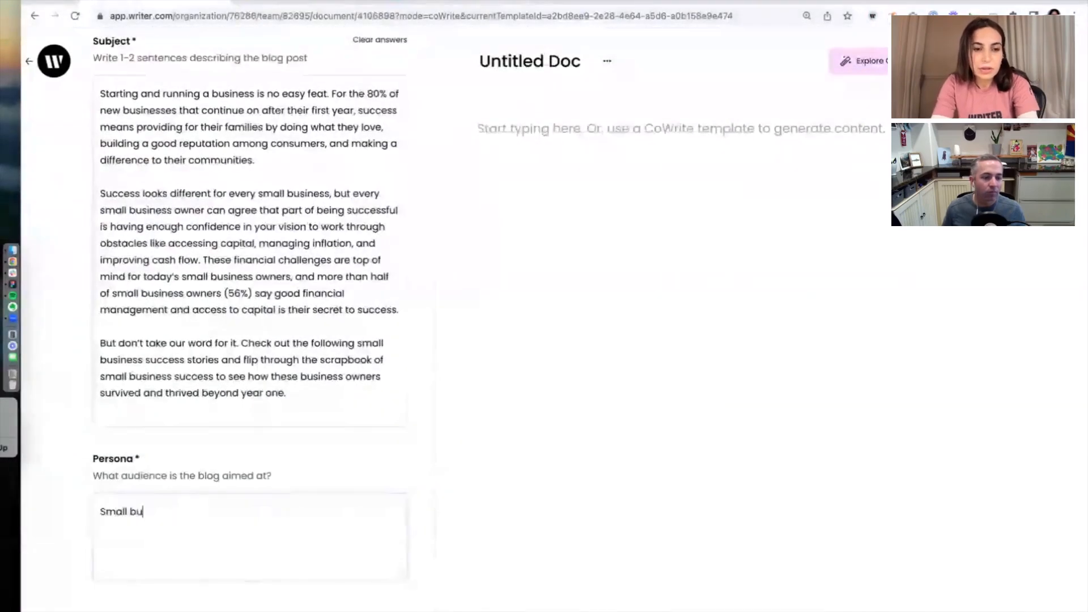
pyautogui.write('wners')
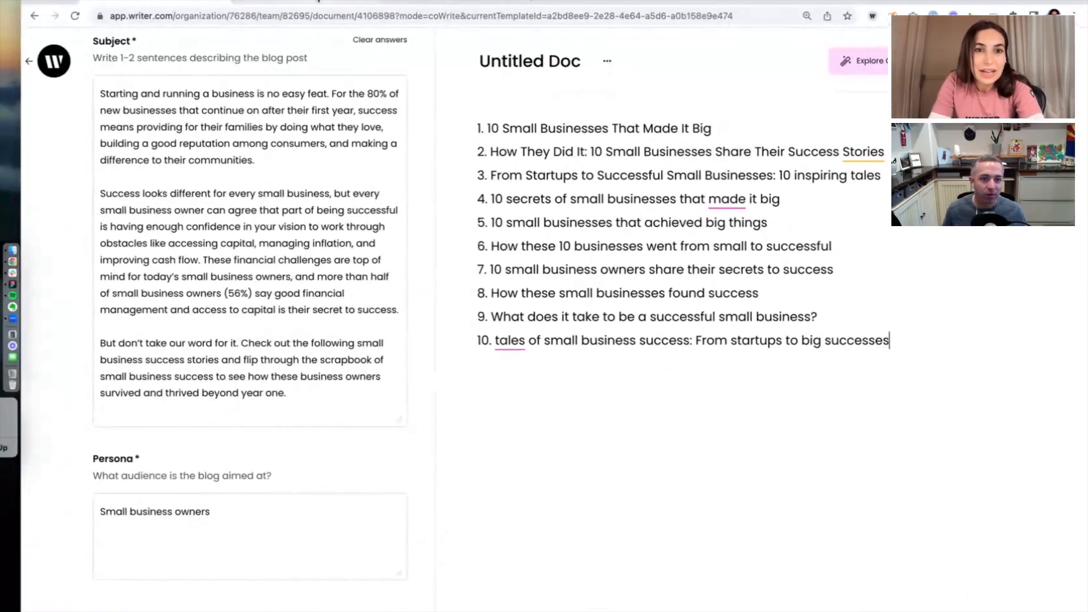
# - Compare the original QuickBooks article headline with the generated headline list
pyautogui.click(462, 2)
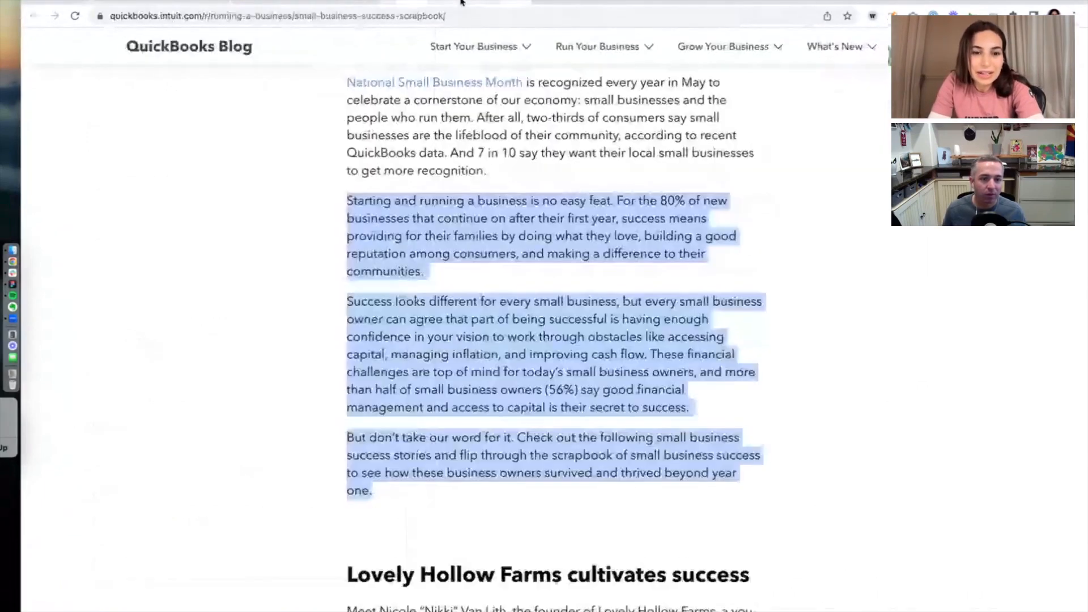
pyautogui.scroll(8, 173, 583)
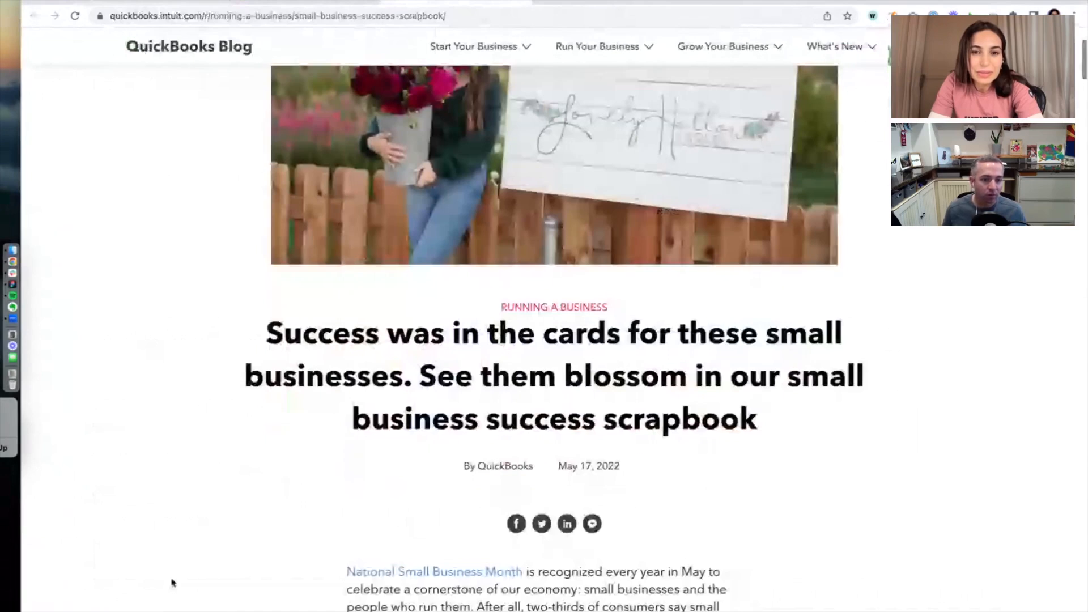
pyautogui.scroll(-1, 173, 582)
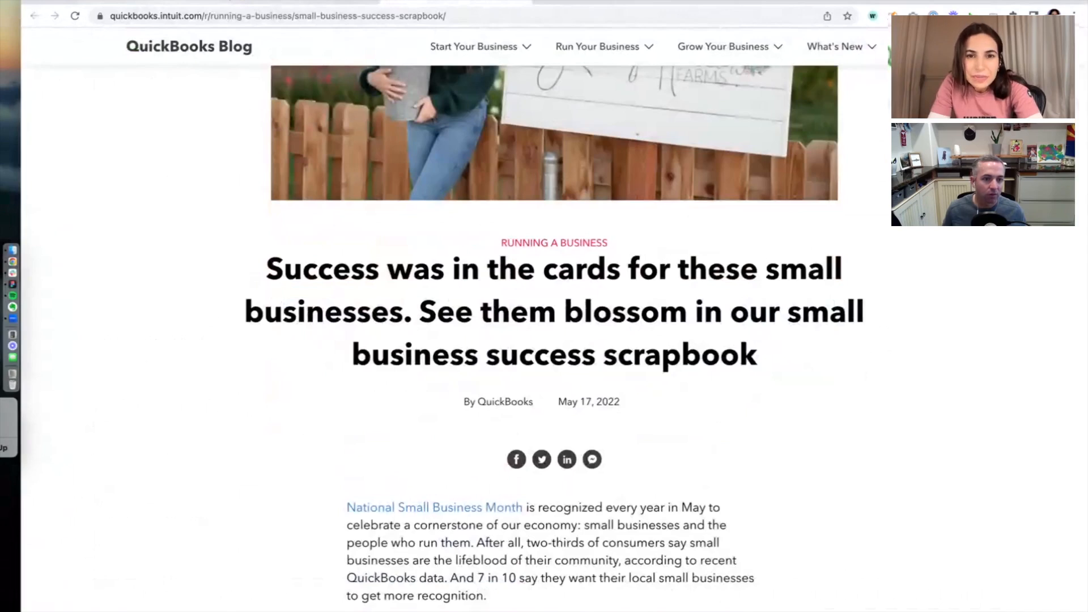
pyautogui.click(306, 1)
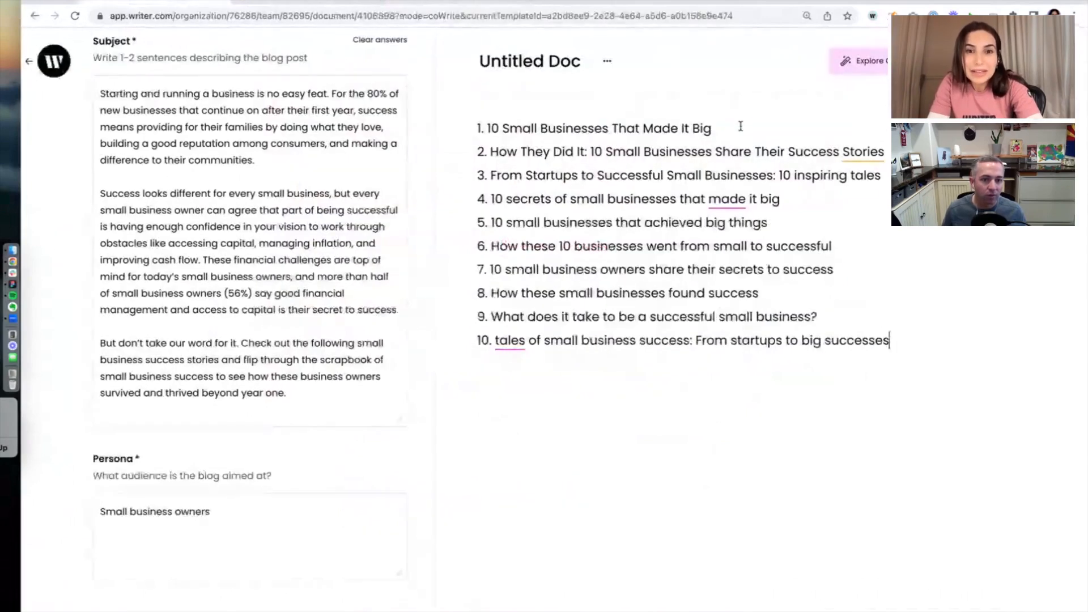